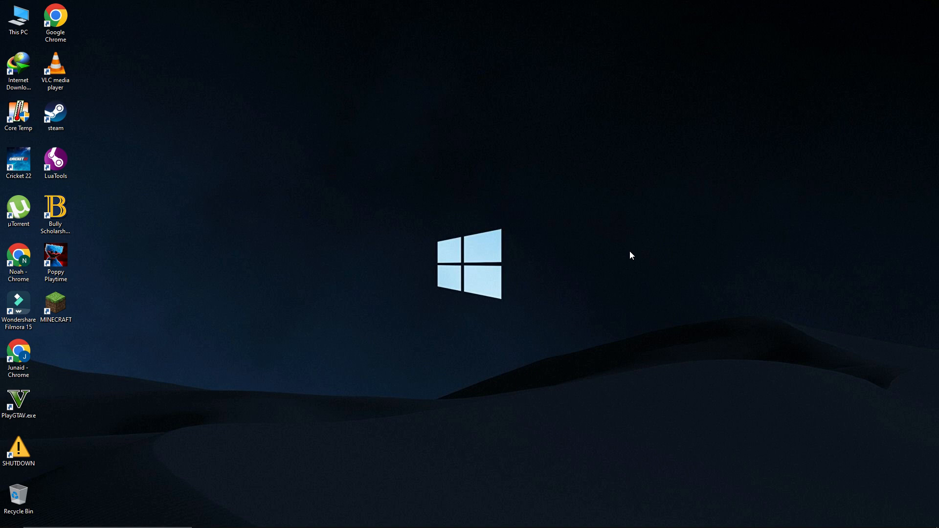
# Create a new folder named "office 2026" on the desktop
pyautogui.rightClick(630, 251)
pyautogui.moveTo(690, 337)
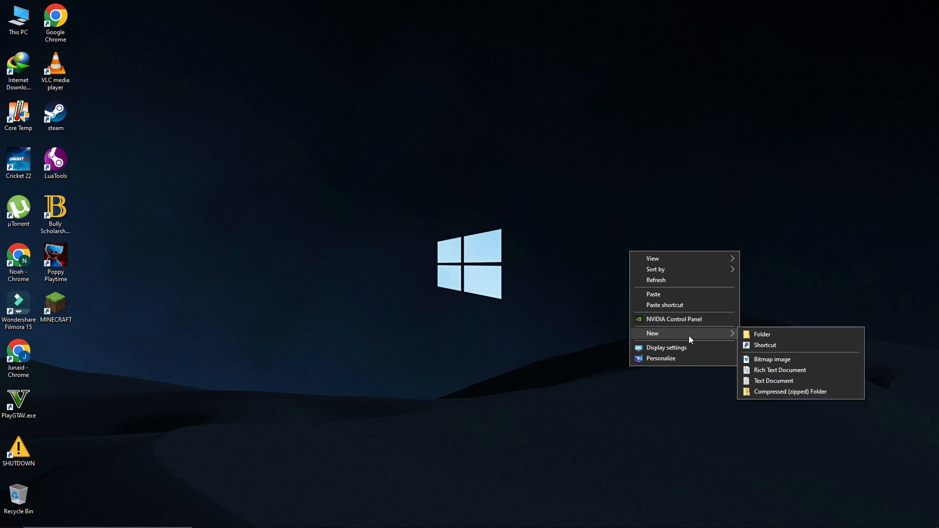
pyautogui.click(759, 335)
pyautogui.write('office 2026')
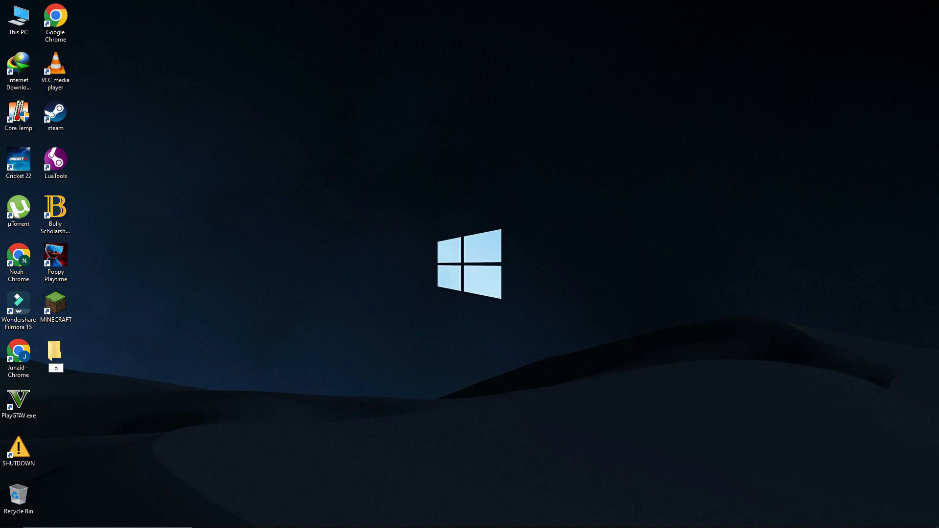
pyautogui.press('Return')
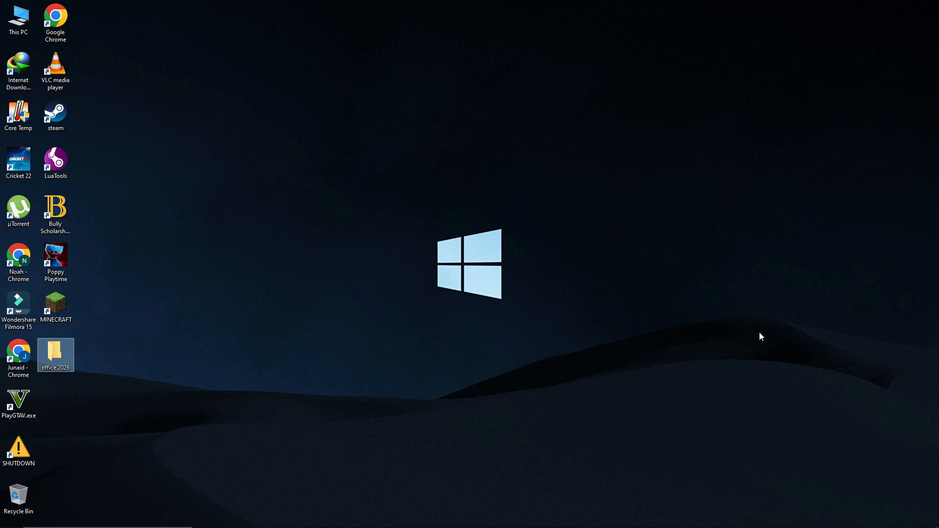
# In Chrome, search for "office customization tool" and open the Office Customization Tool page of the Microsoft 365 Apps admin center
pyautogui.doubleClick(13, 268)
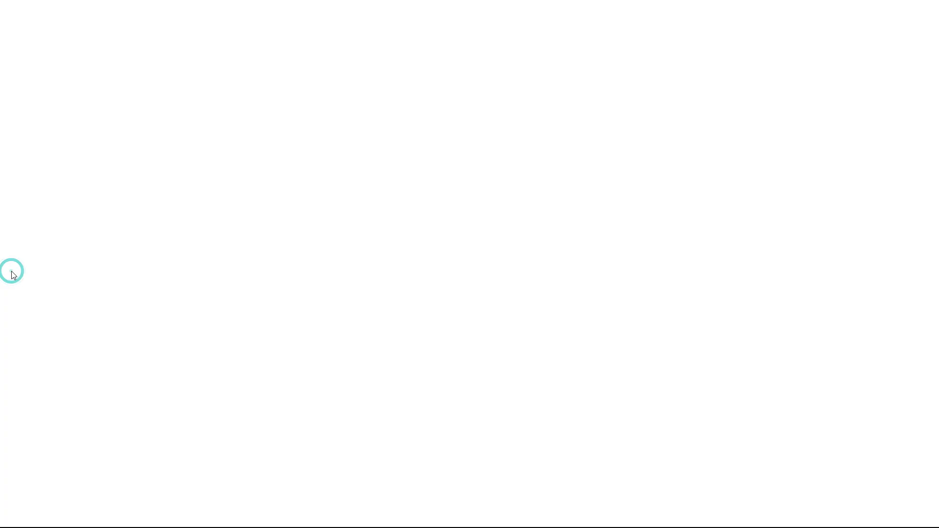
pyautogui.click(132, 34)
pyautogui.write('o')
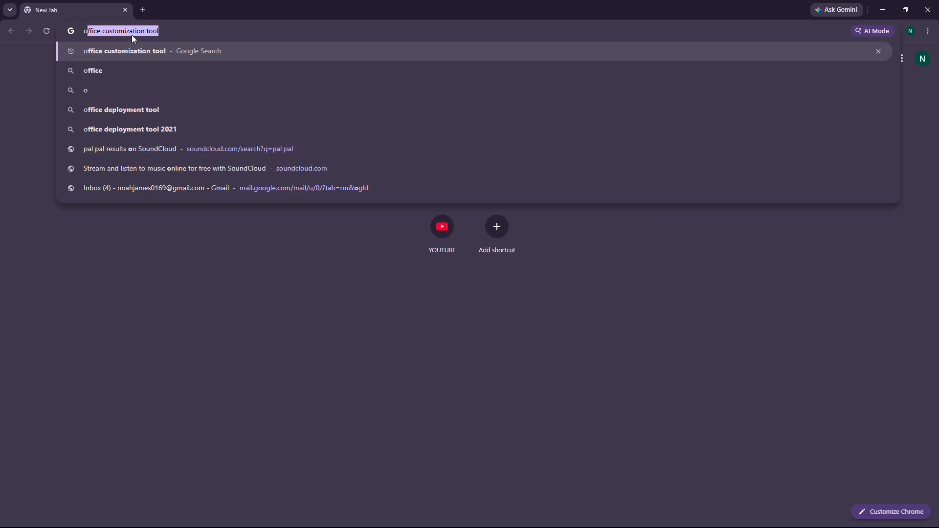
pyautogui.write('ffice cust')
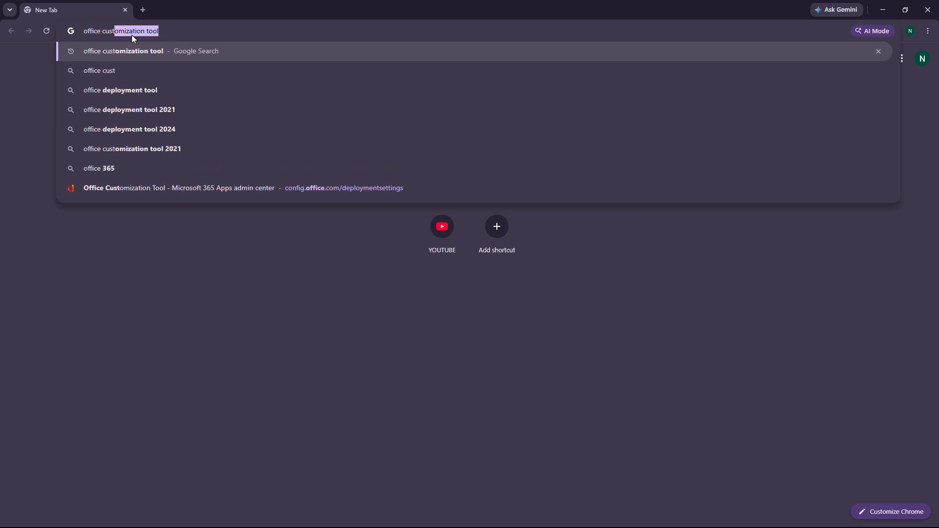
pyautogui.write('omization tool')
pyautogui.press('Return')
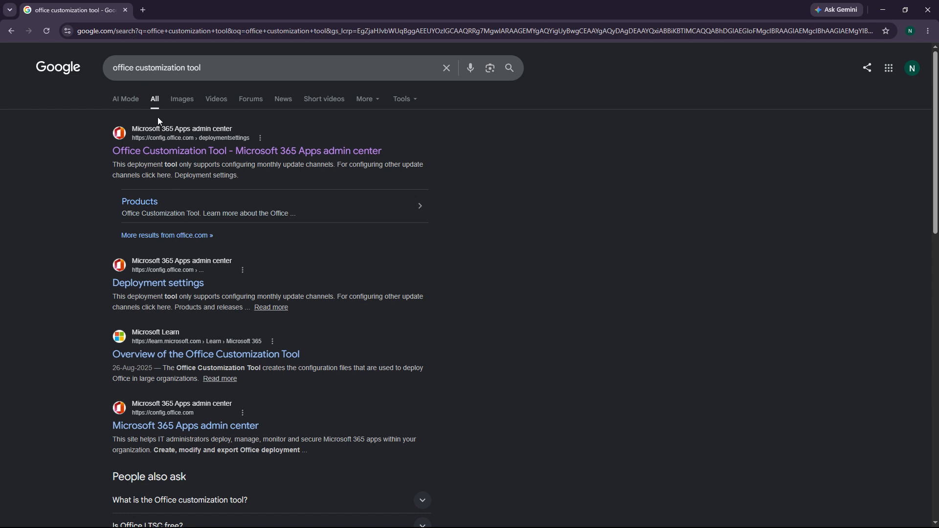
pyautogui.click(183, 153)
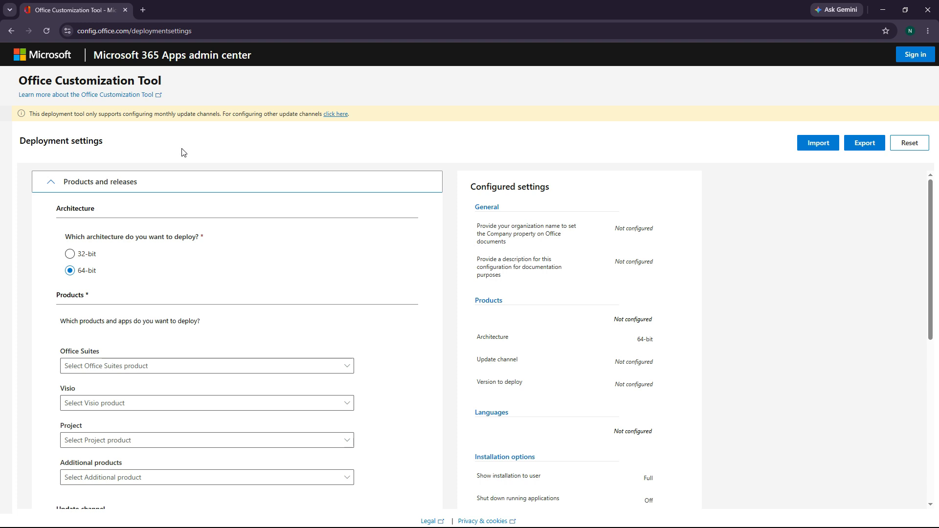
# Choose Office LTSC Professional Plus 2024 - Volume License as the Office suite and exclude OneDrive Desktop from the deployed apps
pyautogui.click(149, 369)
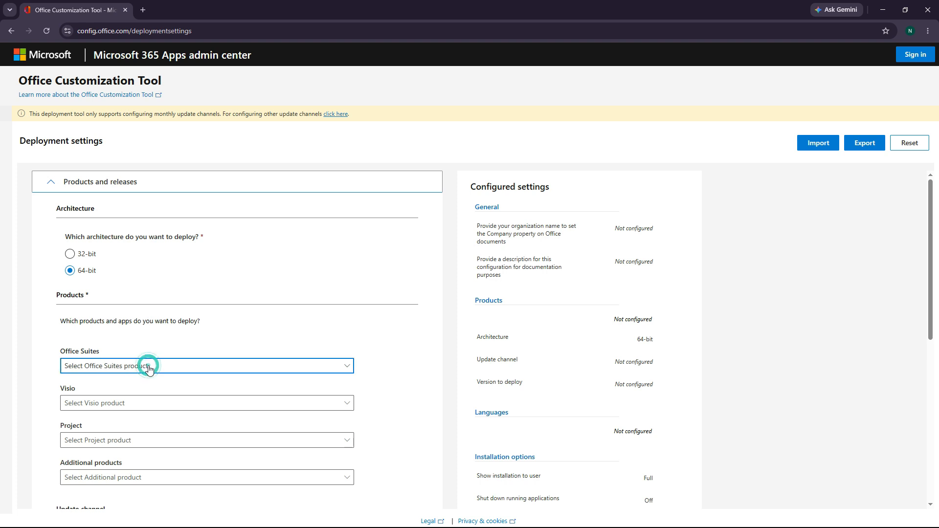
pyautogui.click(199, 235)
pyautogui.scroll(-6, 199, 236)
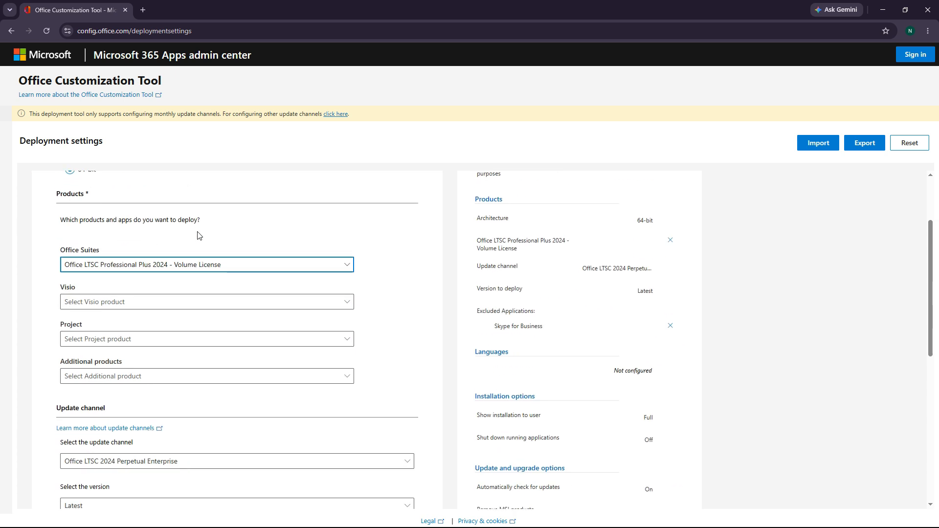
pyautogui.scroll(-1, 199, 236)
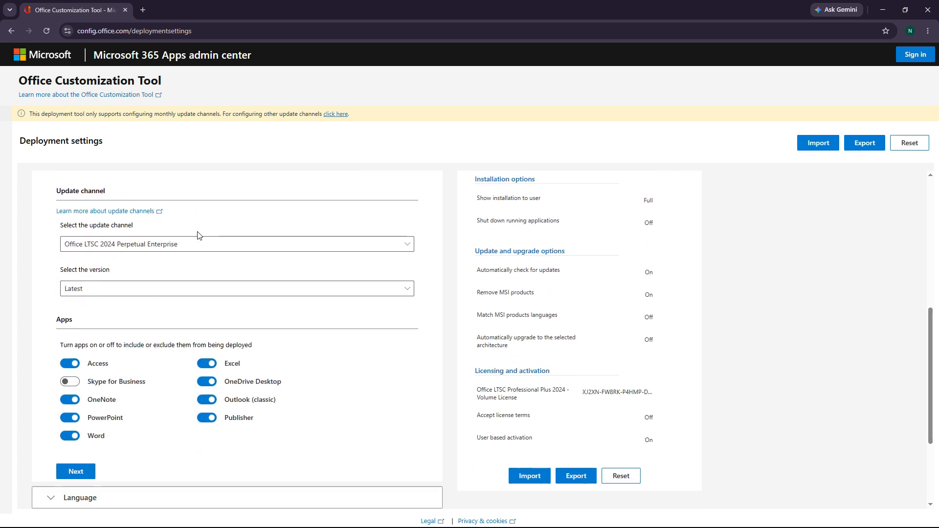
pyautogui.click(207, 358)
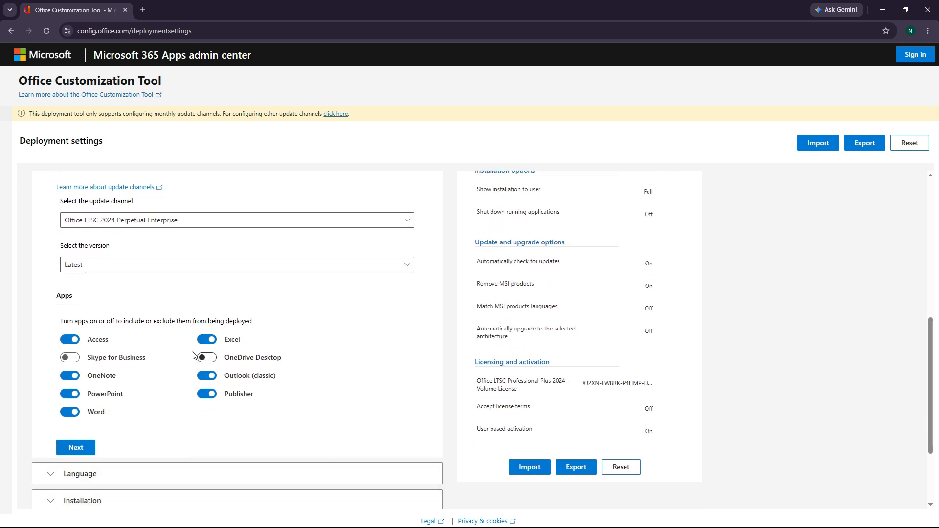
# Set the primary language of the deployment to English (United States)
pyautogui.scroll(-1, 181, 351)
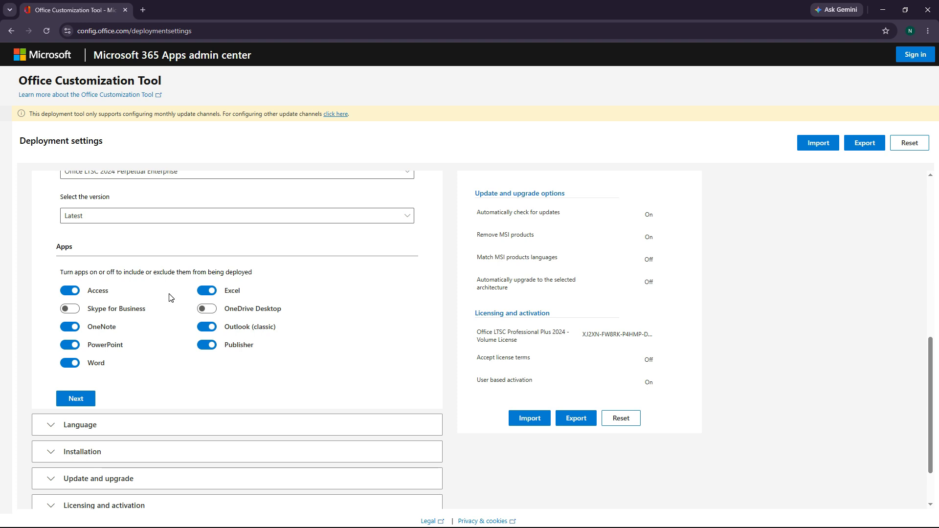
pyautogui.scroll(-1, 111, 357)
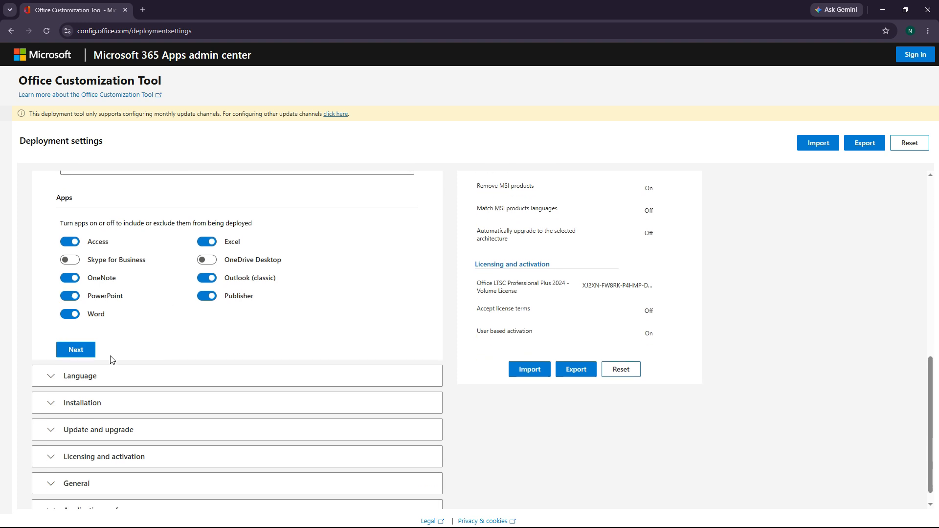
pyautogui.click(54, 376)
pyautogui.click(96, 285)
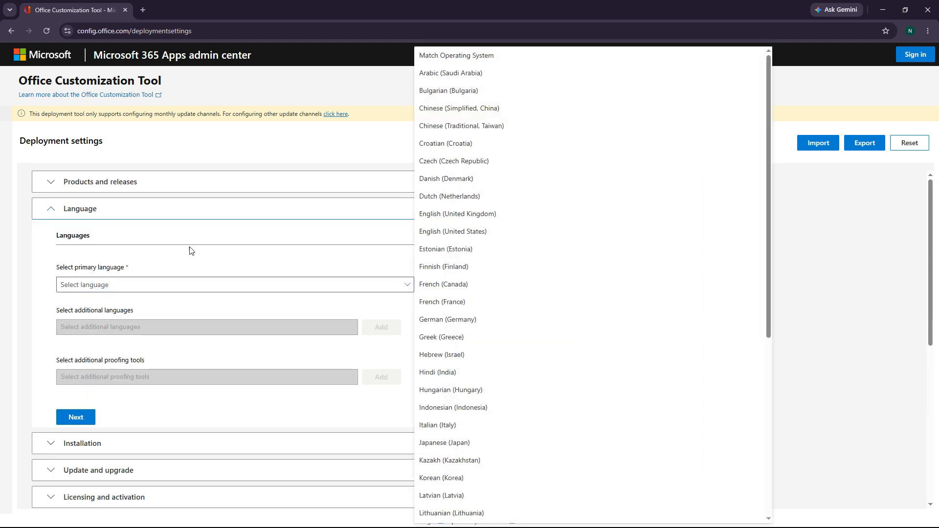
pyautogui.click(424, 238)
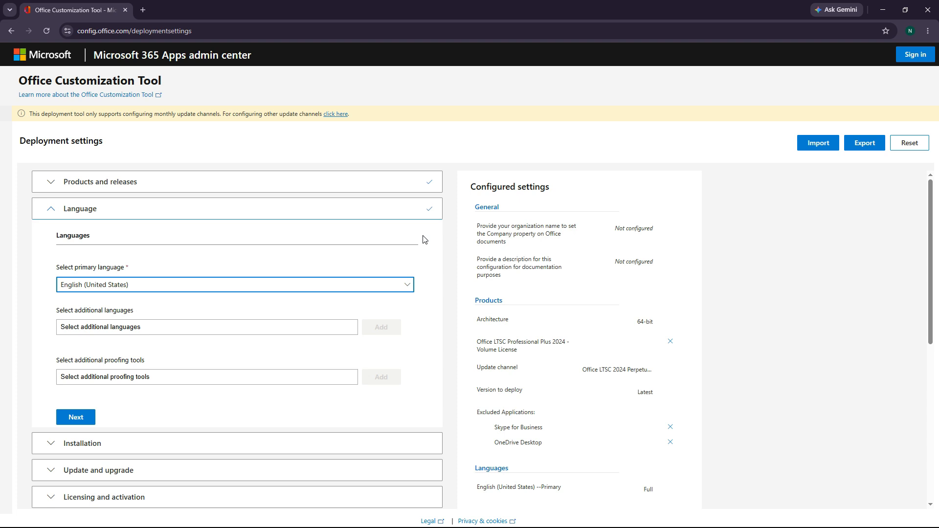
# Export the configuration as an XML file named Configuration with Office Open XML formats as default, accepting the license terms
pyautogui.click(867, 145)
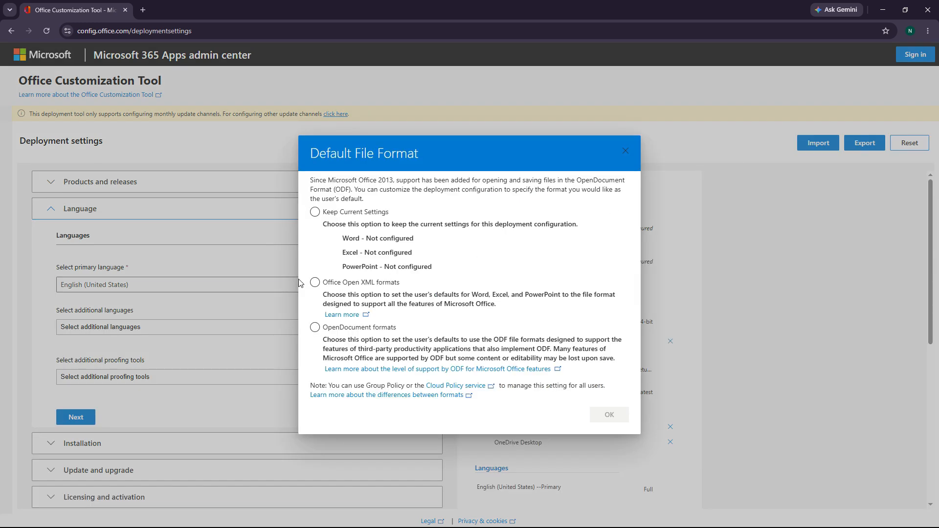
pyautogui.click(315, 282)
pyautogui.click(611, 416)
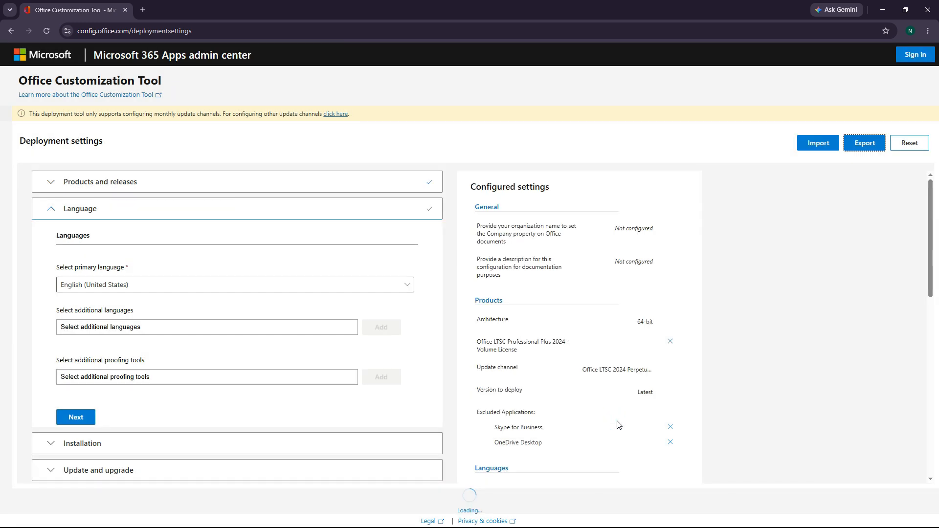
pyautogui.click(490, 324)
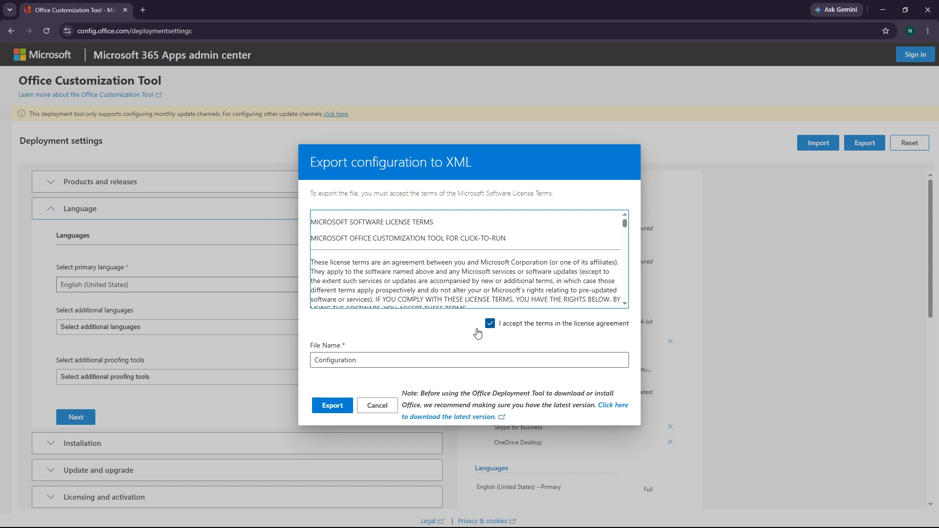
pyautogui.click(332, 405)
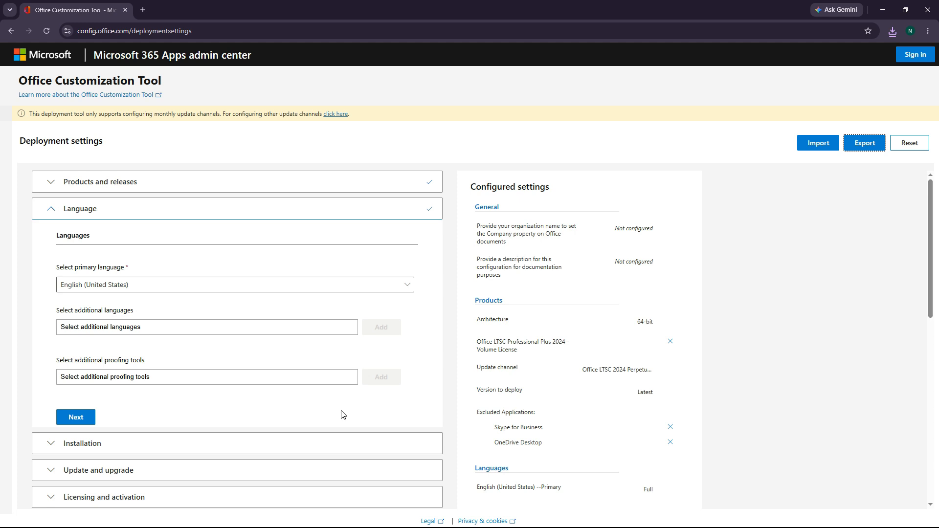
# Move the exported Configuration file from the Downloads folder into the office 2026 folder on the desktop
pyautogui.click(927, 31)
pyautogui.click(842, 148)
pyautogui.click(600, 115)
pyautogui.rightClick(119, 77)
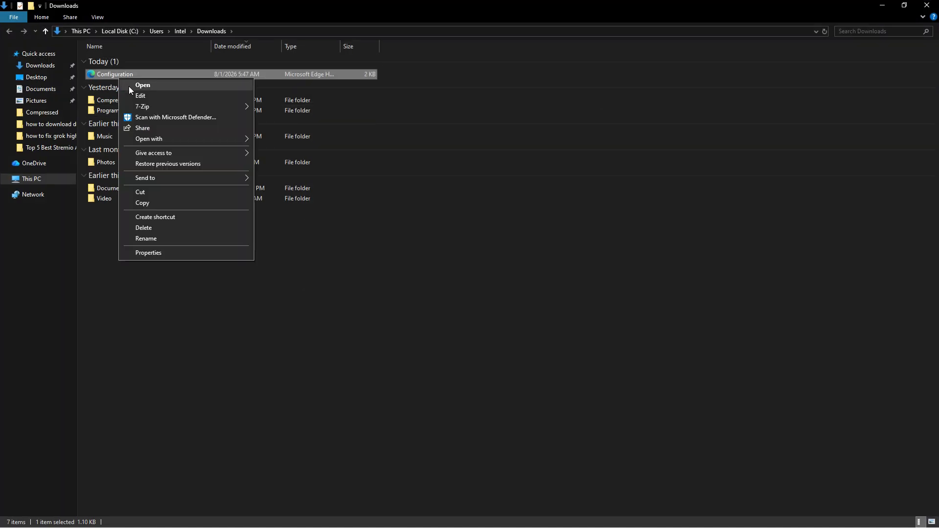
pyautogui.click(143, 191)
pyautogui.click(927, 5)
pyautogui.click(928, 10)
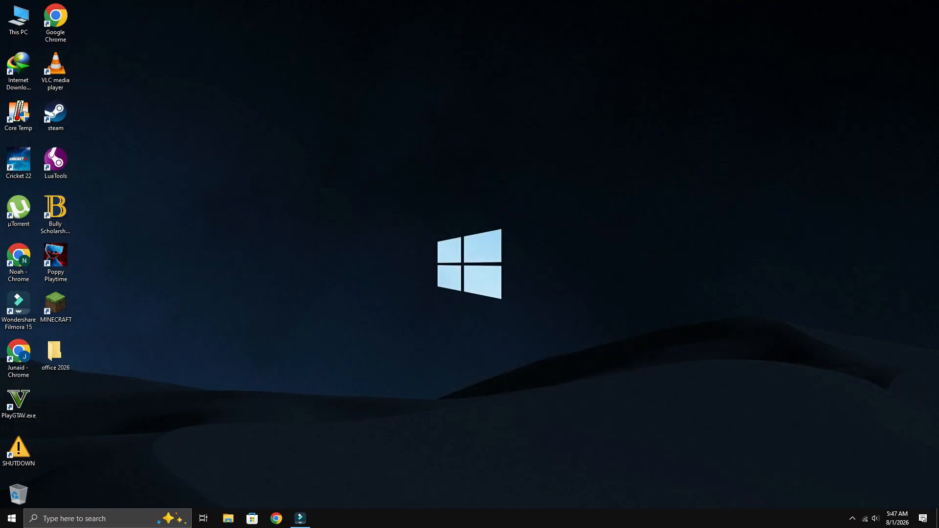
pyautogui.doubleClick(56, 354)
pyautogui.hotkey('ctrl', 'v')
pyautogui.hotkey('alt', 'F4')
# In Chrome, search for "office deployment tool" and download the English Office Deployment Tool from Microsoft's download page
pyautogui.doubleClick(10, 269)
pyautogui.write('office')
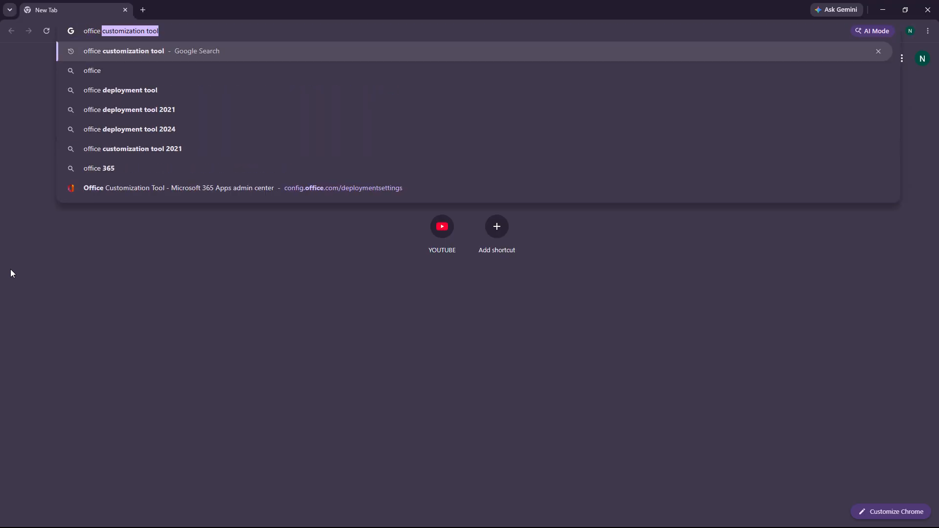
pyautogui.write(' deployment tool')
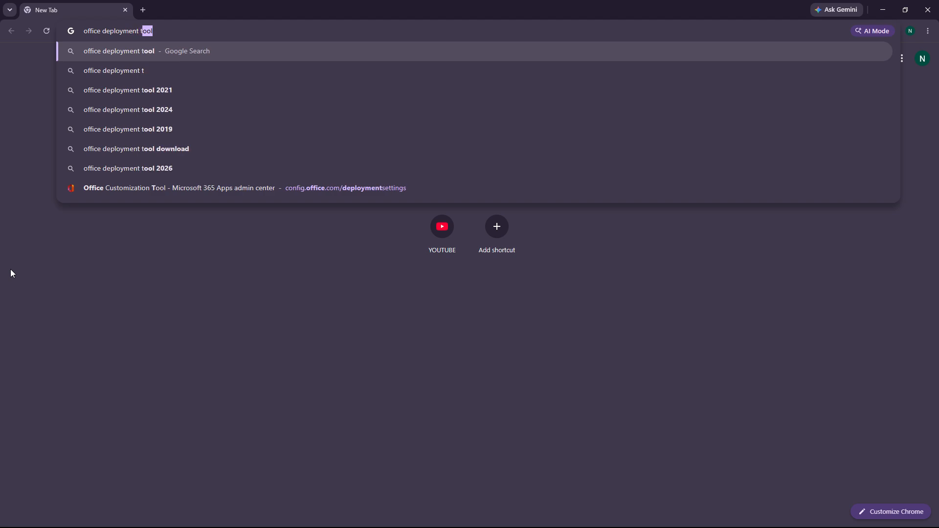
pyautogui.press('Return')
pyautogui.click(168, 155)
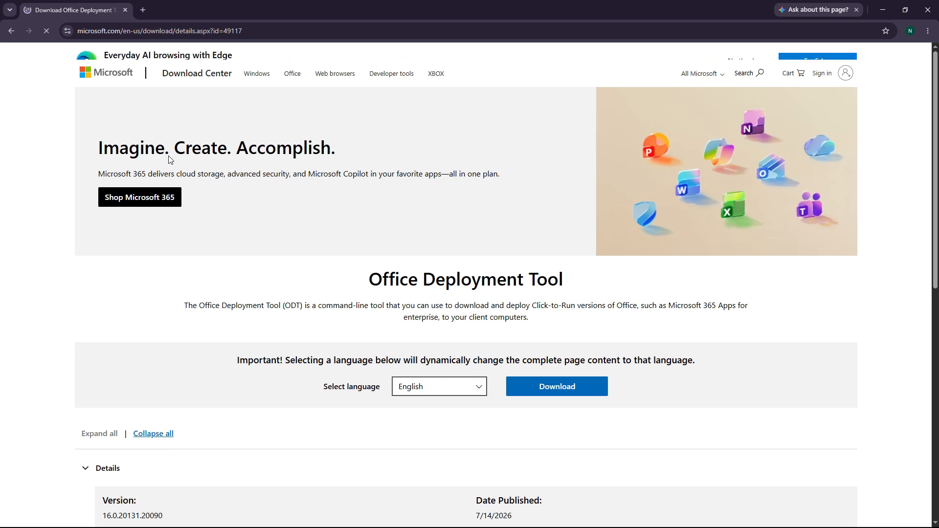
pyautogui.click(540, 412)
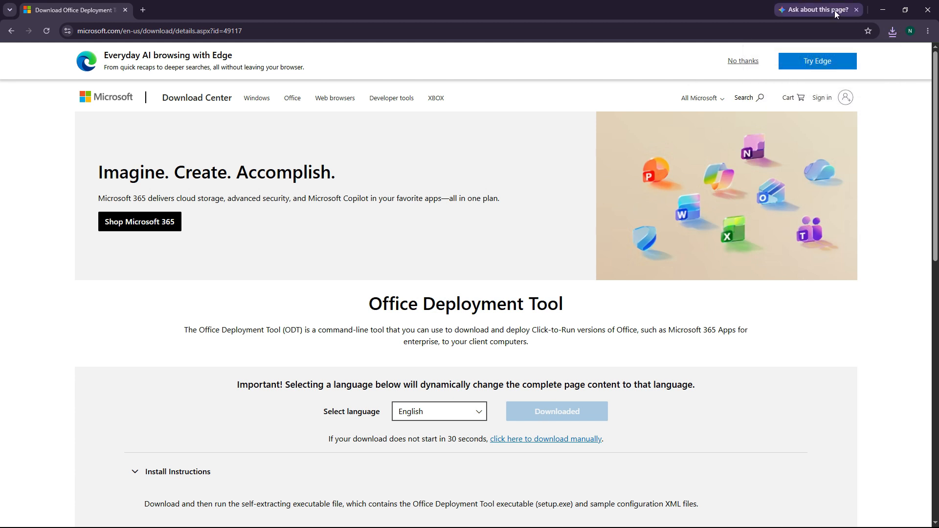
# Run the downloaded Office Deployment Tool, accept its license terms and extract the files into the desktop's office 2026 folder
pyautogui.click(892, 31)
pyautogui.click(812, 75)
pyautogui.click(293, 366)
pyautogui.click(626, 366)
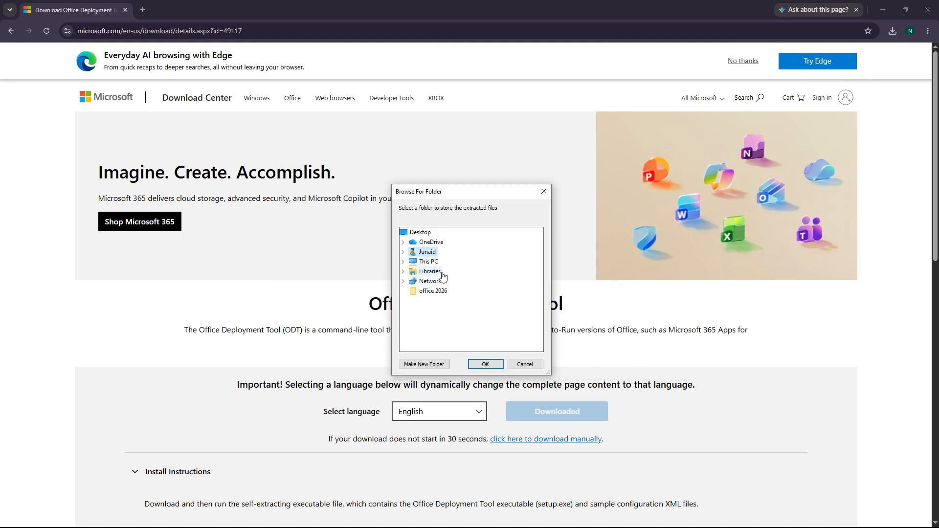
pyautogui.click(422, 291)
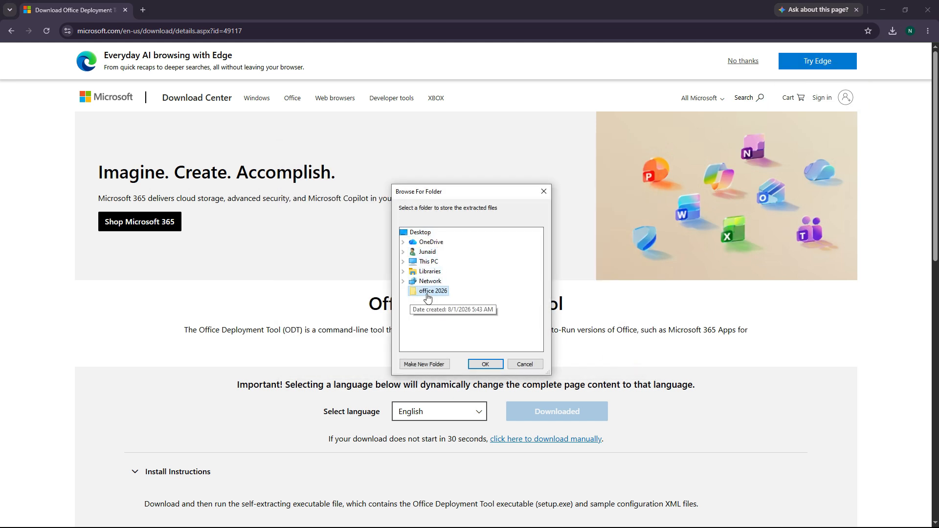
pyautogui.click(485, 364)
pyautogui.click(538, 300)
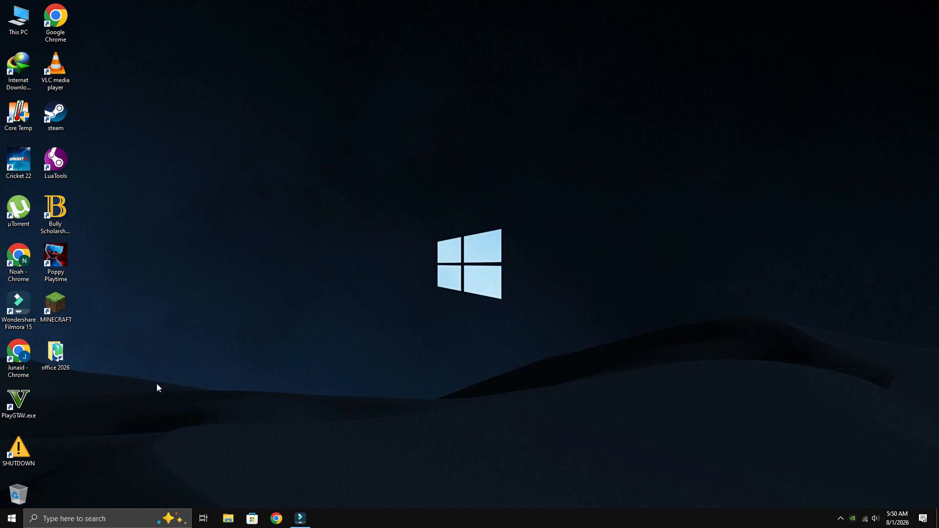
# Move the office 2026 folder from the desktop to the root of Local Disk (C:)
pyautogui.rightClick(52, 365)
pyautogui.click(76, 286)
pyautogui.doubleClick(19, 22)
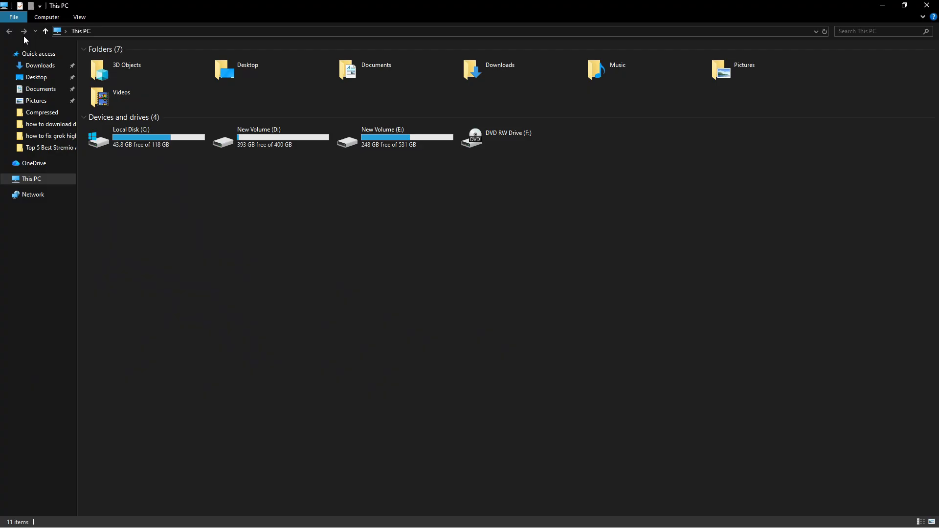
pyautogui.doubleClick(139, 143)
pyautogui.hotkey('ctrl', 'v')
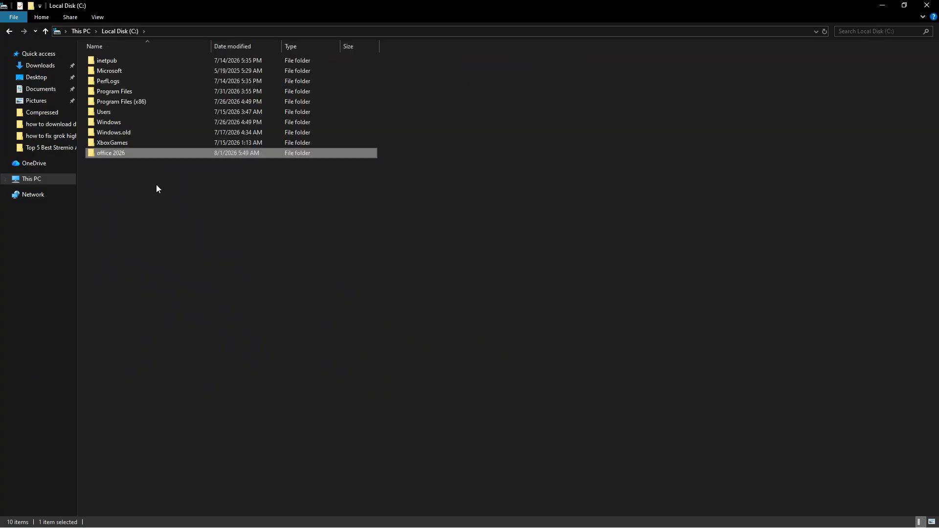
# Open the office 2026 folder on drive C, copy its path C:\office 2026 and close the window
pyautogui.doubleClick(143, 153)
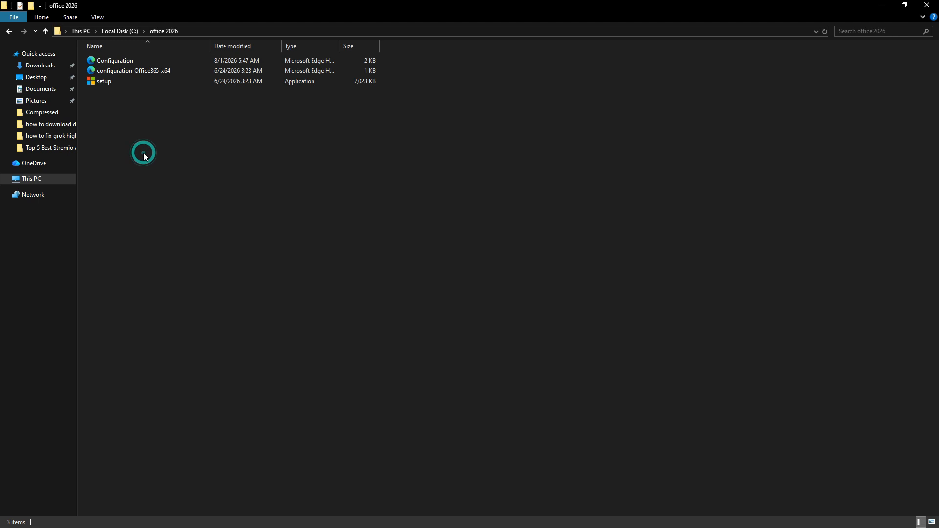
pyautogui.click(222, 30)
pyautogui.rightClick(222, 30)
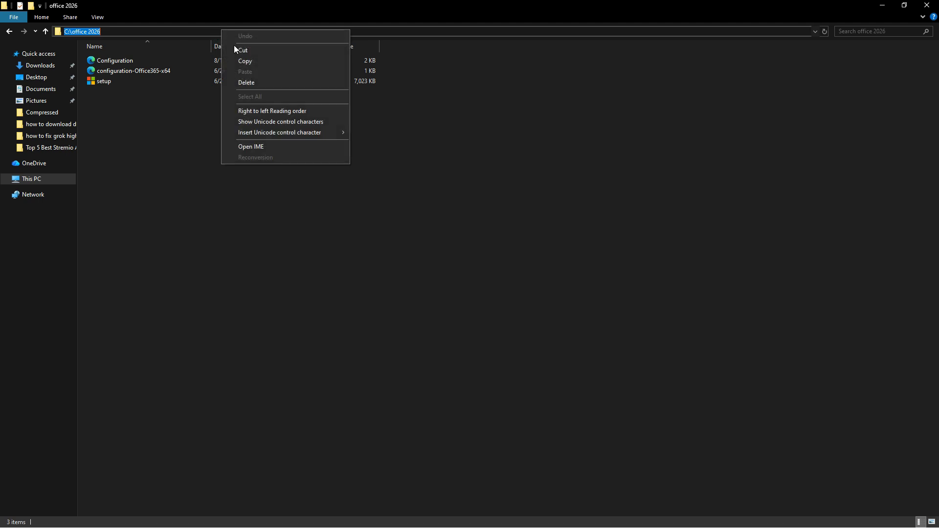
pyautogui.click(242, 62)
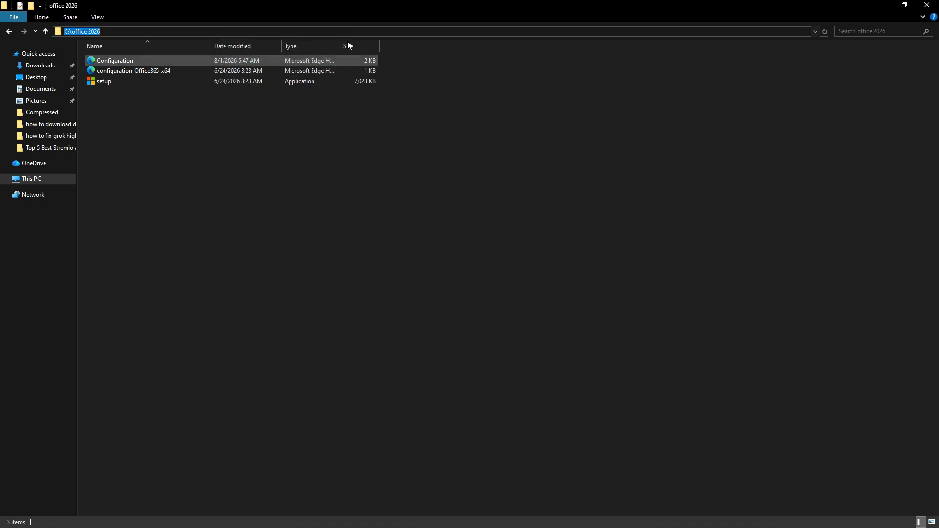
pyautogui.click(926, 5)
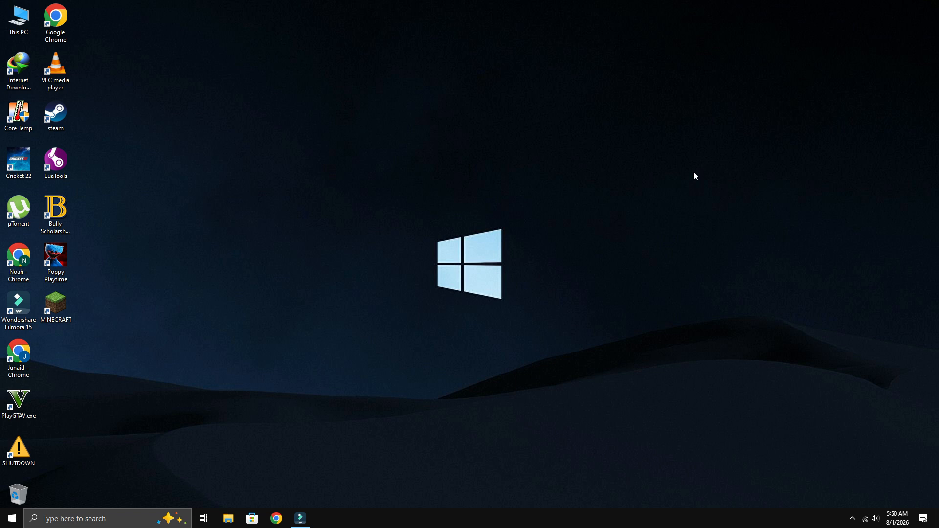
# Open Command Prompt as administrator and change the directory to C:\office 2026
pyautogui.click(111, 522)
pyautogui.write('cmd')
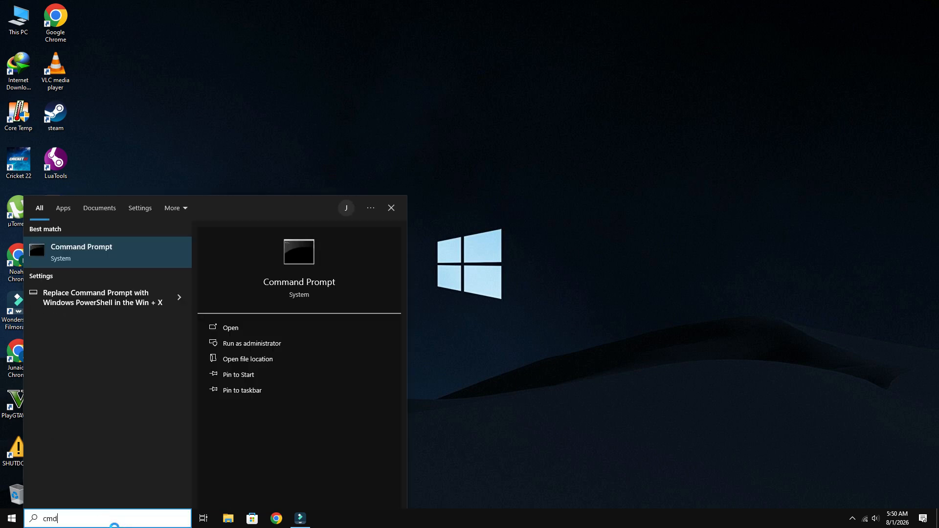
pyautogui.click(289, 342)
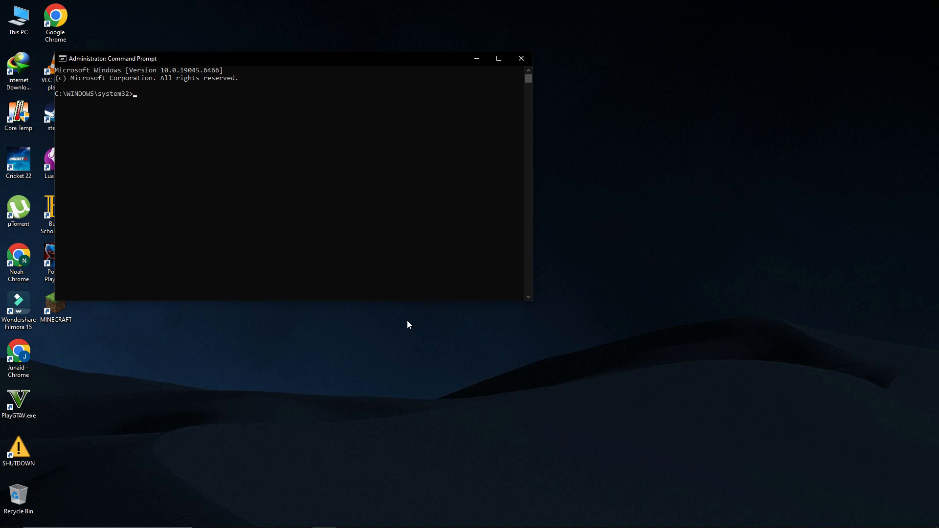
pyautogui.write('cd C:\\office 2026')
pyautogui.press('Return')
# Enter the Office installation command "setup /configure configration.xml" at the prompt
pyautogui.write('setup /configration')
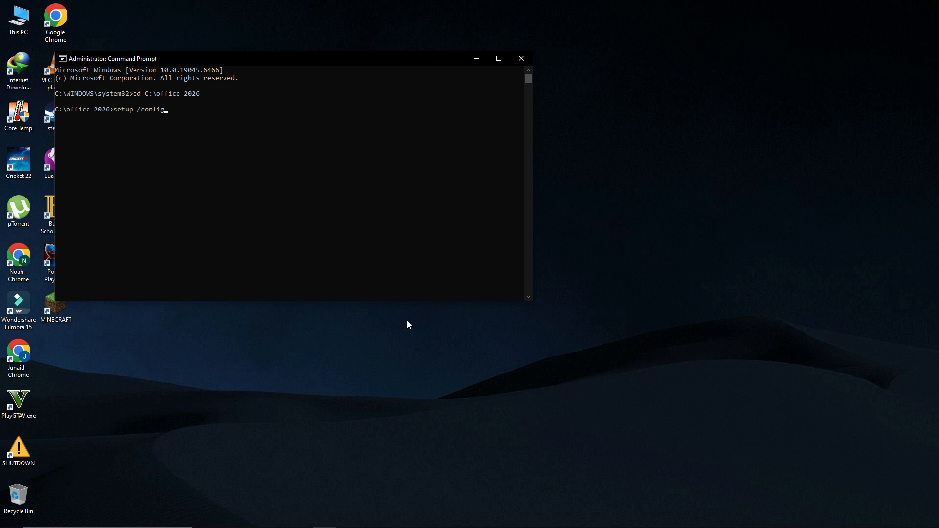
pyautogui.press('BackSpace')
pyautogui.press('BackSpace')
pyautogui.press('BackSpace')
pyautogui.press('BackSpace')
pyautogui.press('BackSpace')
pyautogui.press('BackSpace')
pyautogui.press('BackSpace')
pyautogui.write('gure configration.xml')
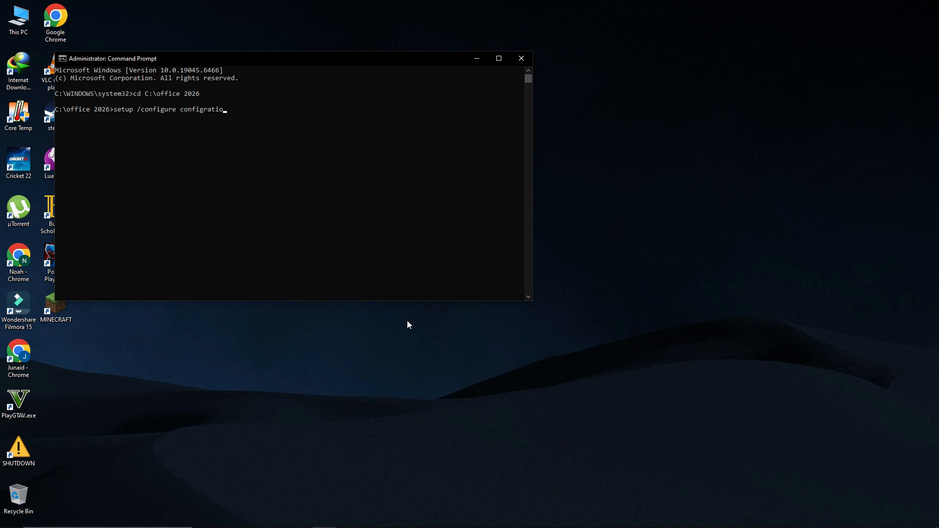